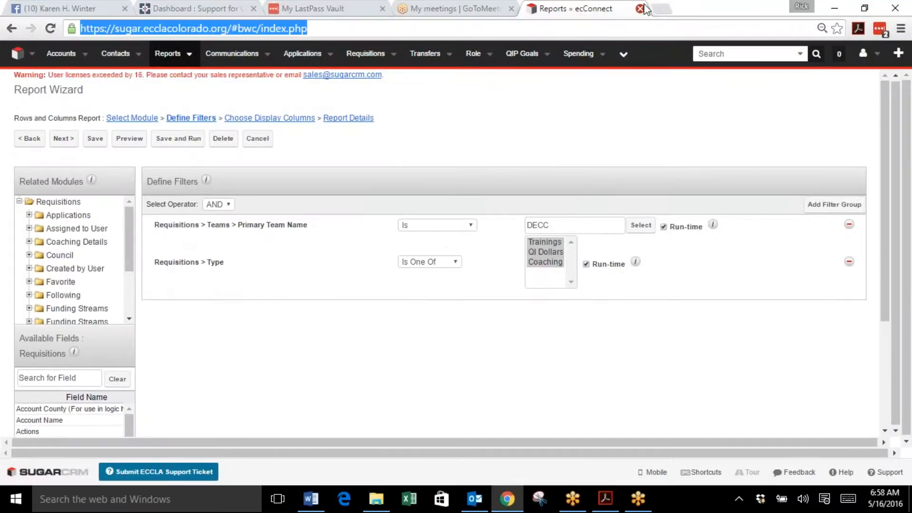
Step: Open a new browser tab and go to sugar.ecclacolorado.org
left_click(640, 9)
left_click(574, 9)
left_click(538, 12)
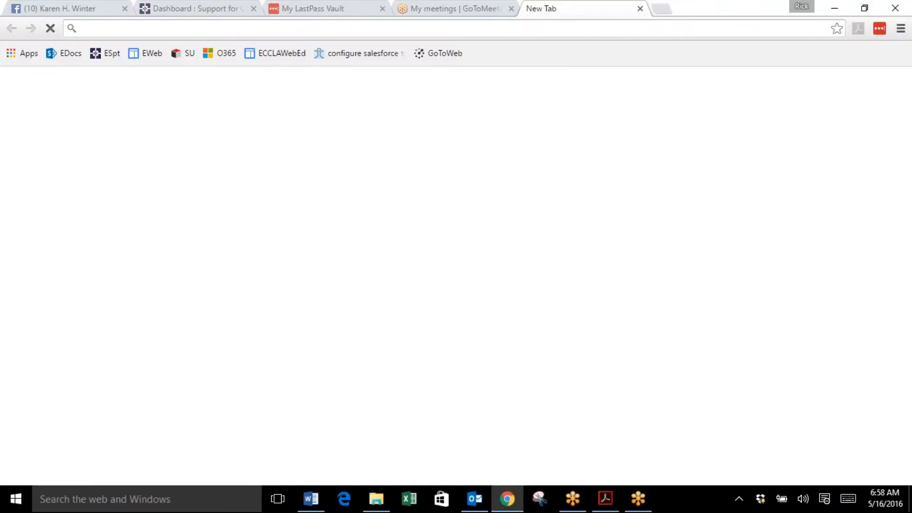
type("sugar.ecclacolorado.org")
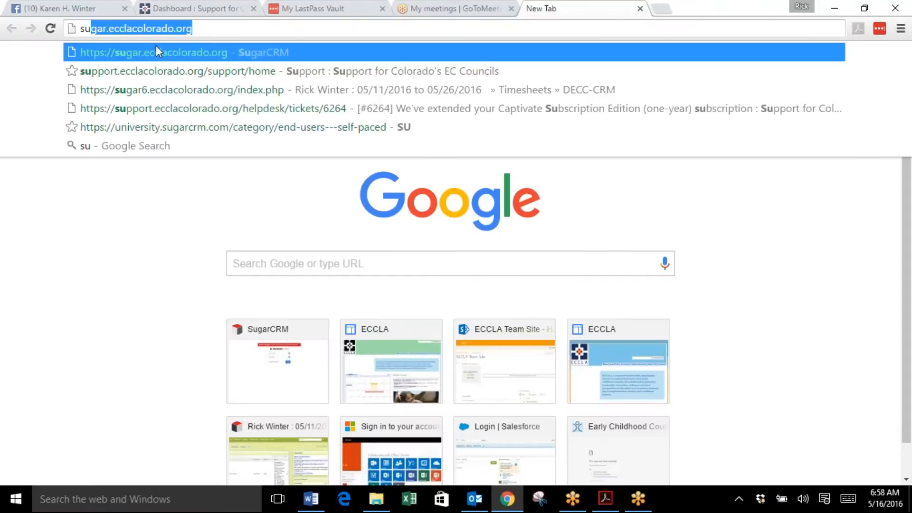
key("Return")
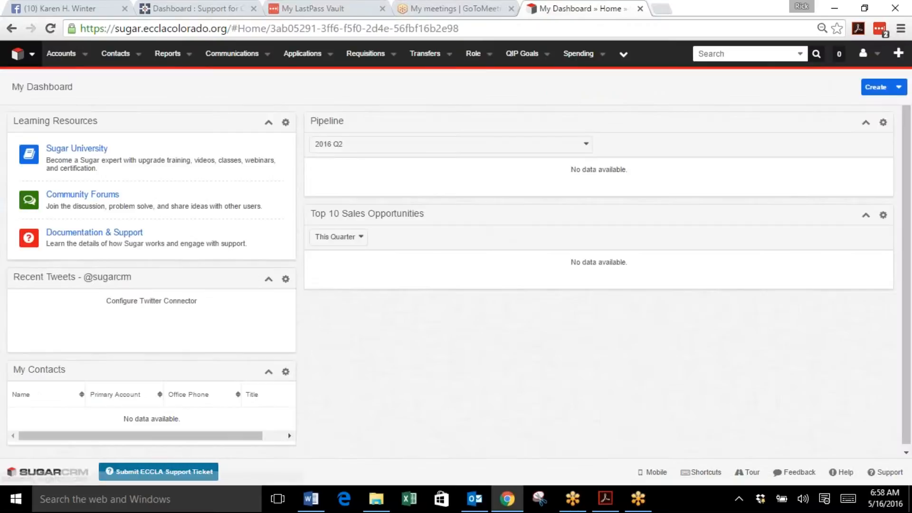
Step: Check the instruction document, then open the Reports module from the overflow menu
left_click(323, 495)
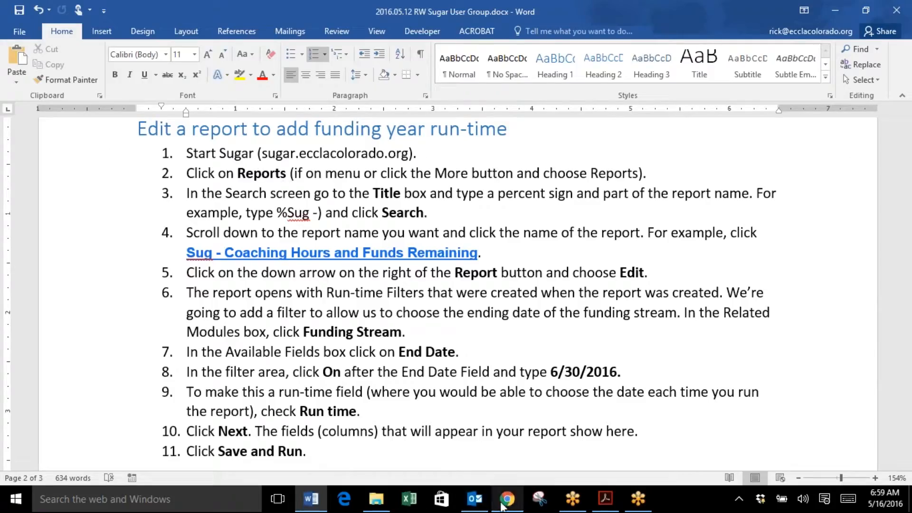
mouse_move(375, 506)
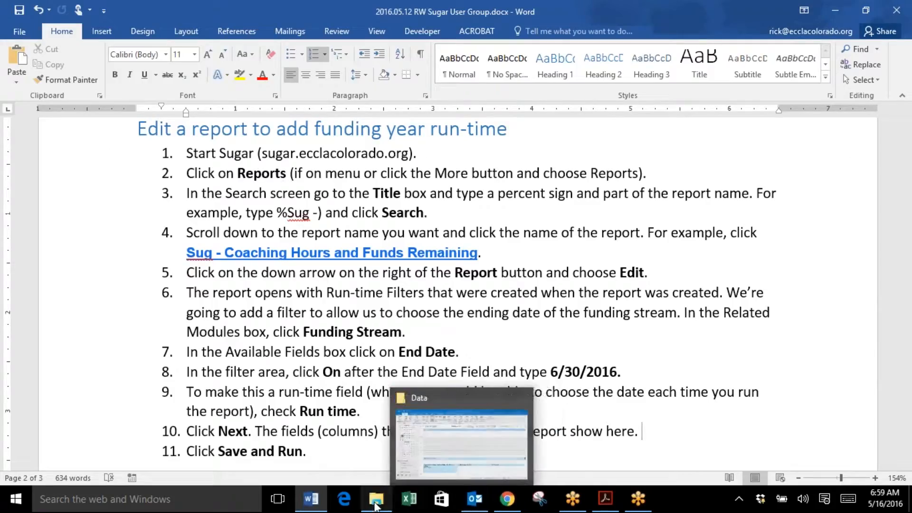
left_click(507, 499)
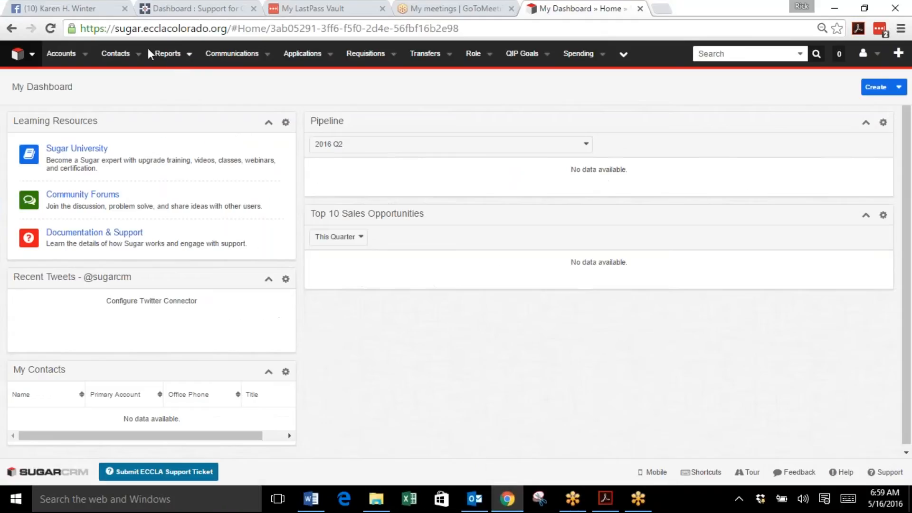
left_click(624, 55)
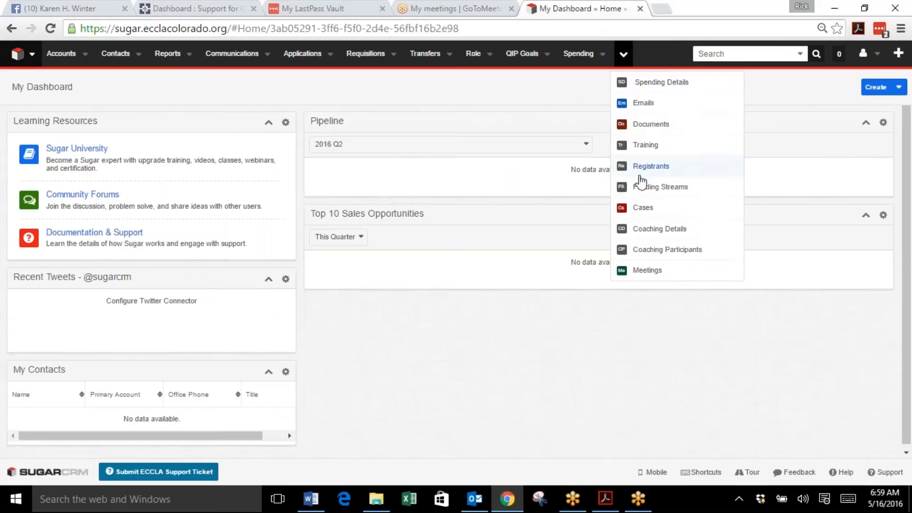
left_click(173, 55)
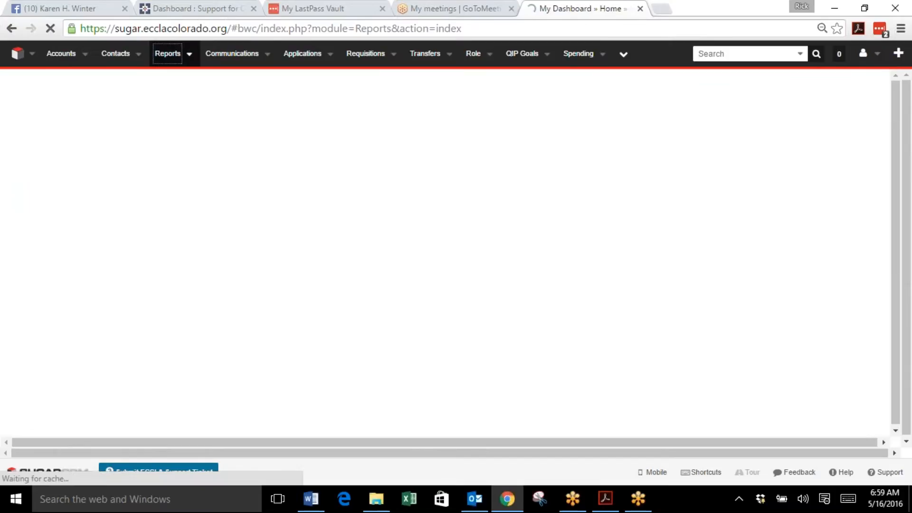
key("BackSpace")
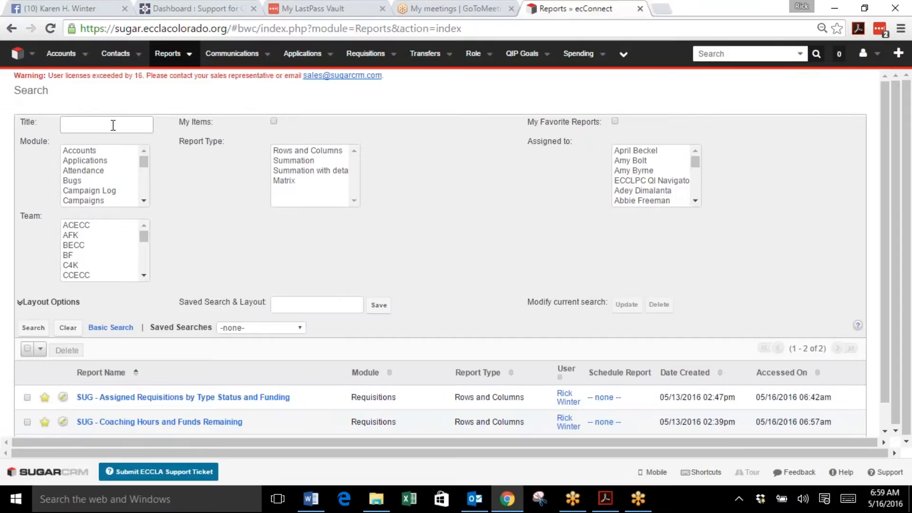
Step: Search for reports whose title matches %sug -
type("%")
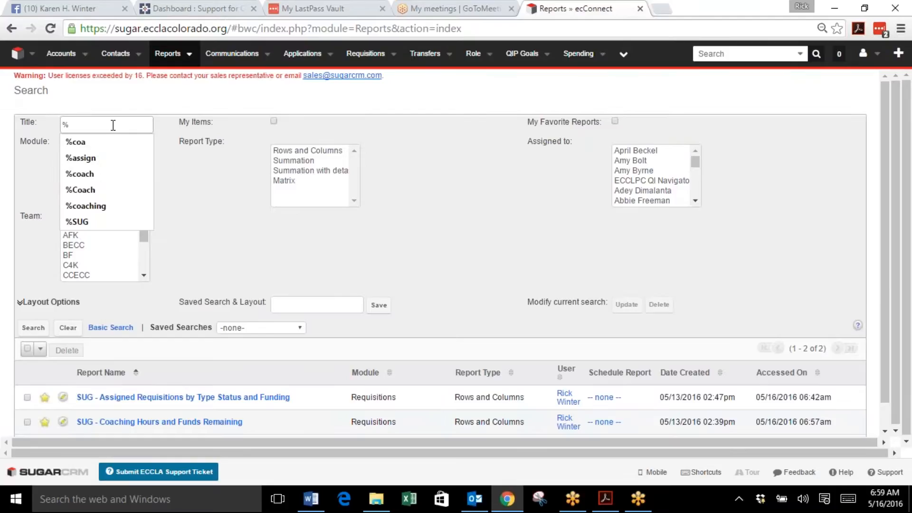
type("sug")
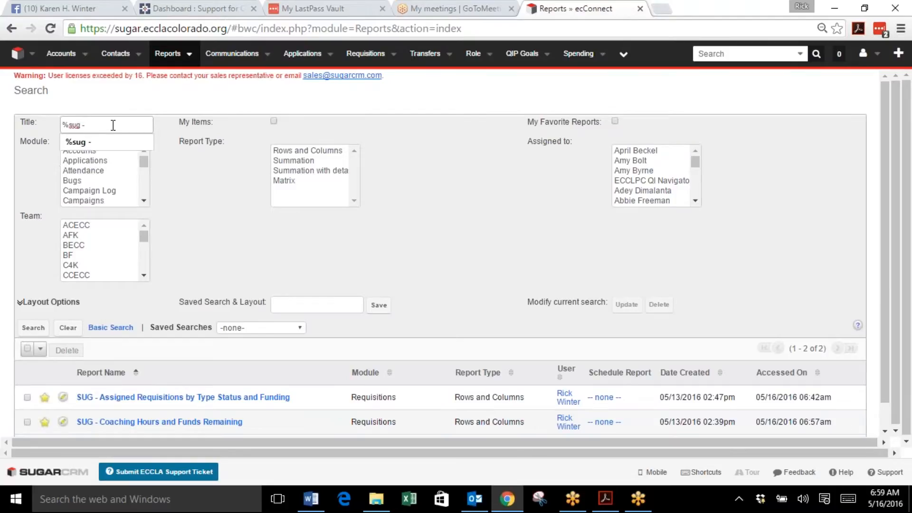
type(" -")
left_click(100, 141)
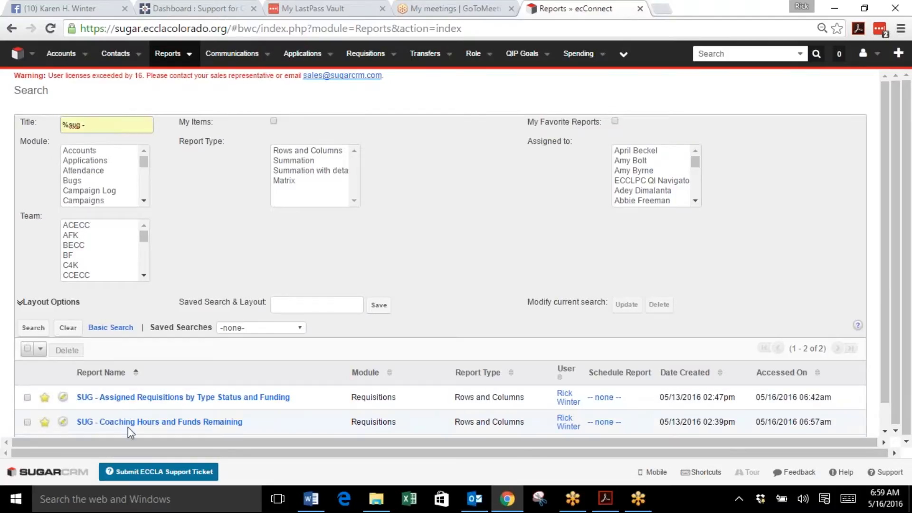
left_click(33, 328)
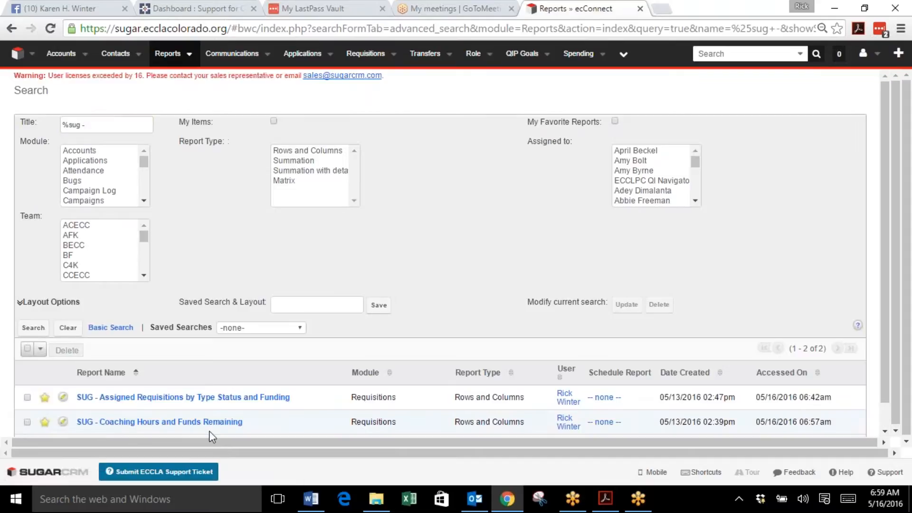
Step: Open the SUG - Coaching Hours and Funds Remaining report
left_click(137, 427)
left_click(312, 499)
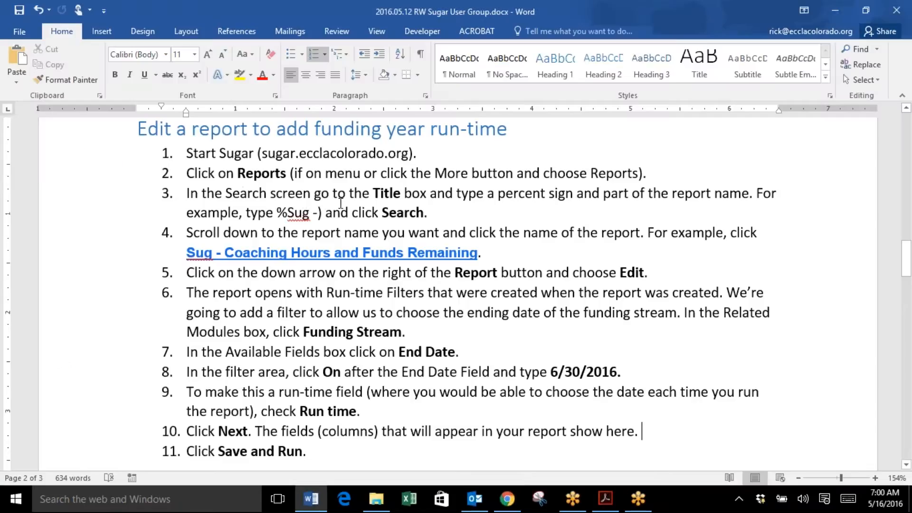
double_click(287, 212)
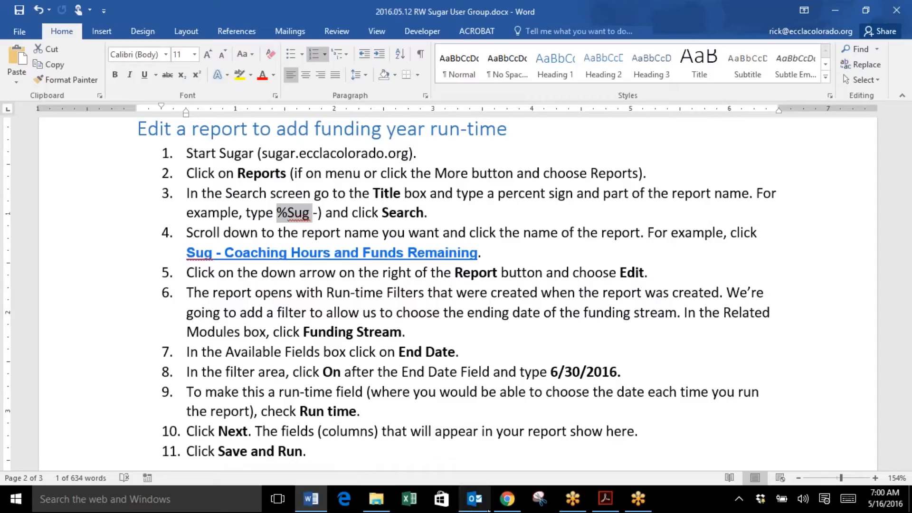
Step: Open the report in the Report Wizard for editing
left_click(507, 499)
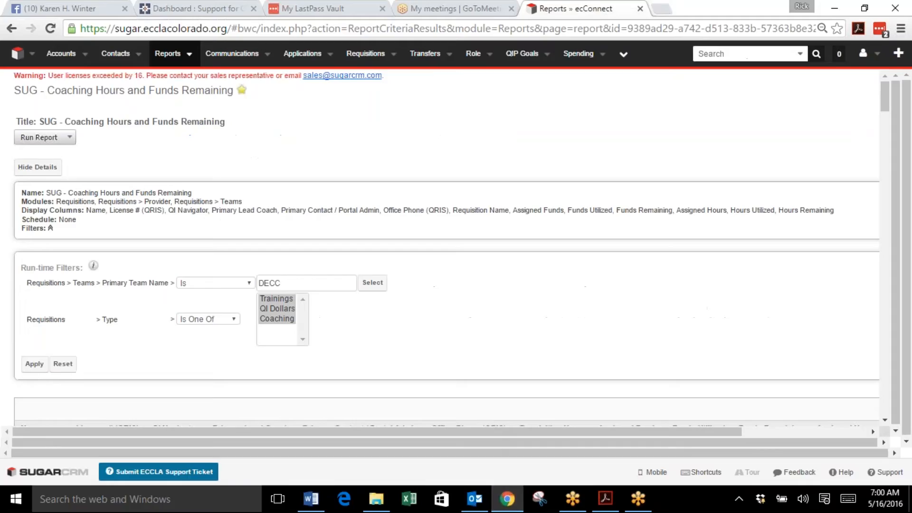
left_click(71, 139)
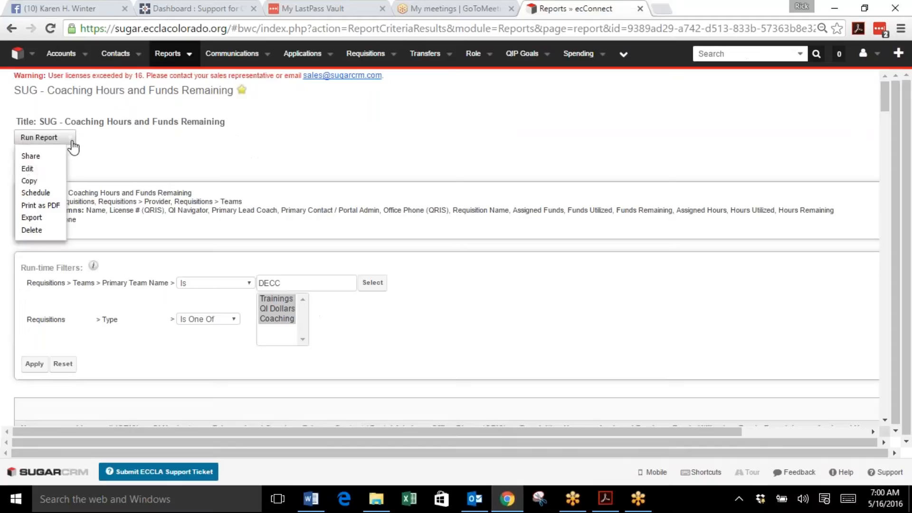
left_click(30, 170)
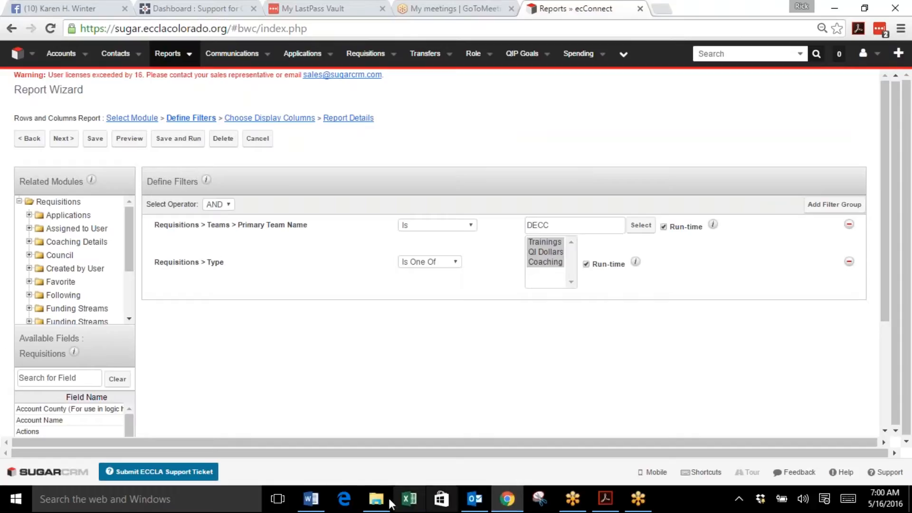
Step: In the instruction document, change the button name in step 5 from Report to Run Report
left_click(311, 499)
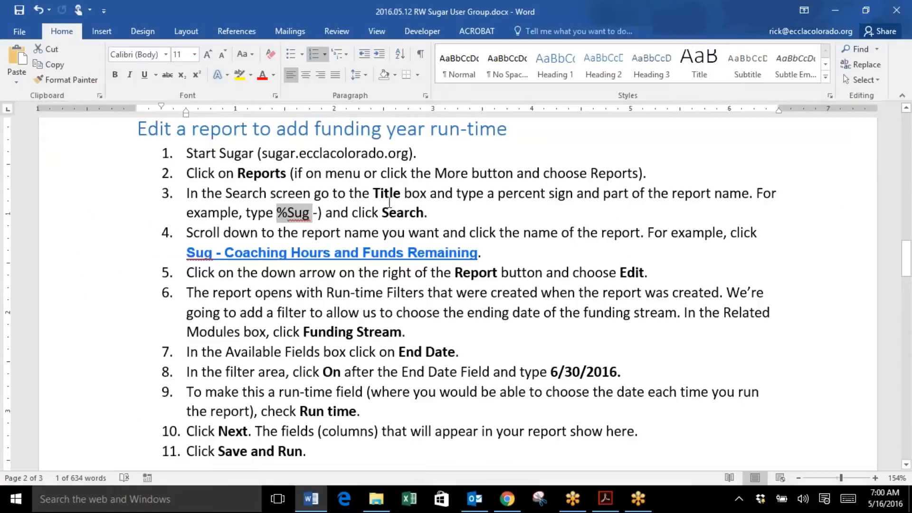
left_click(458, 273)
type("un R")
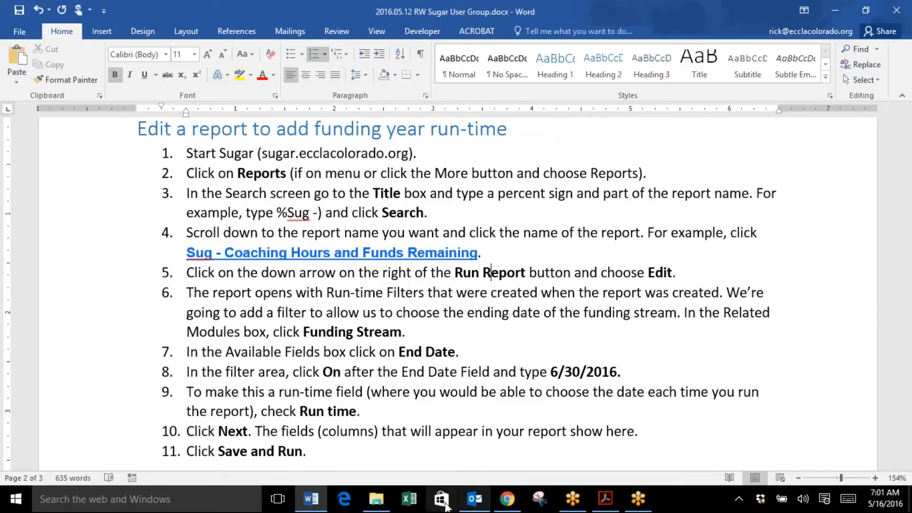
Step: Add a Funding Streams End Date filter to the report's filters
left_click(507, 498)
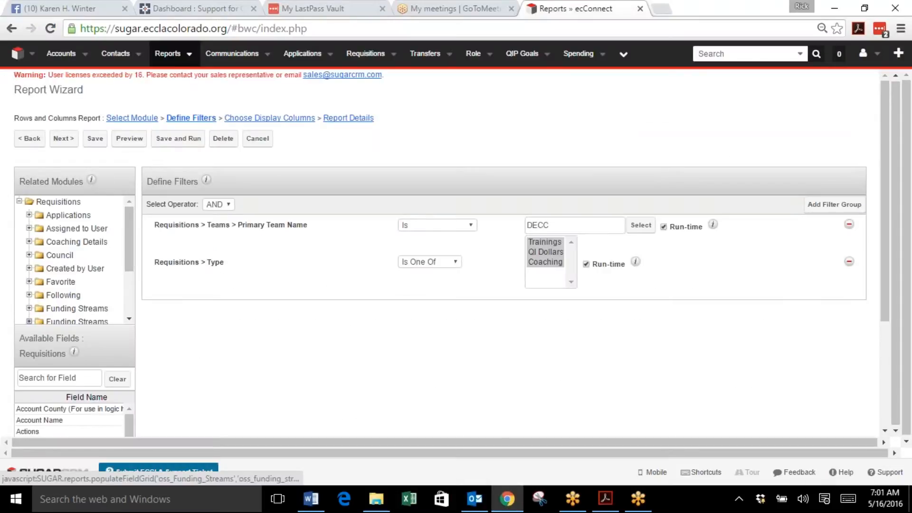
left_click(74, 309)
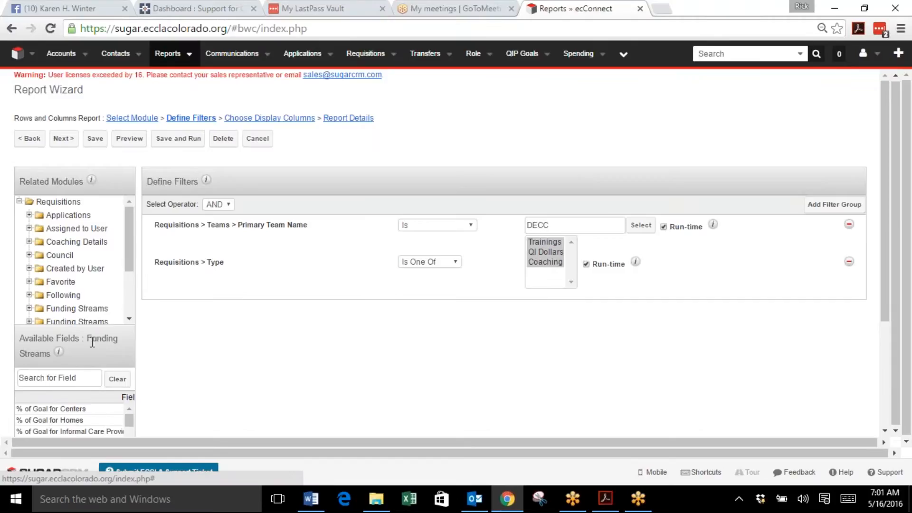
scroll(92, 342, "down", 3)
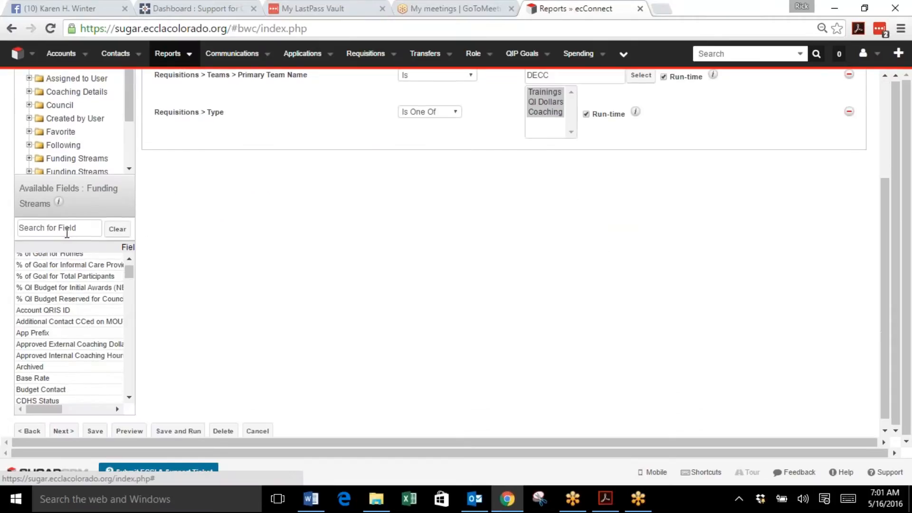
scroll(97, 293, "down", 6)
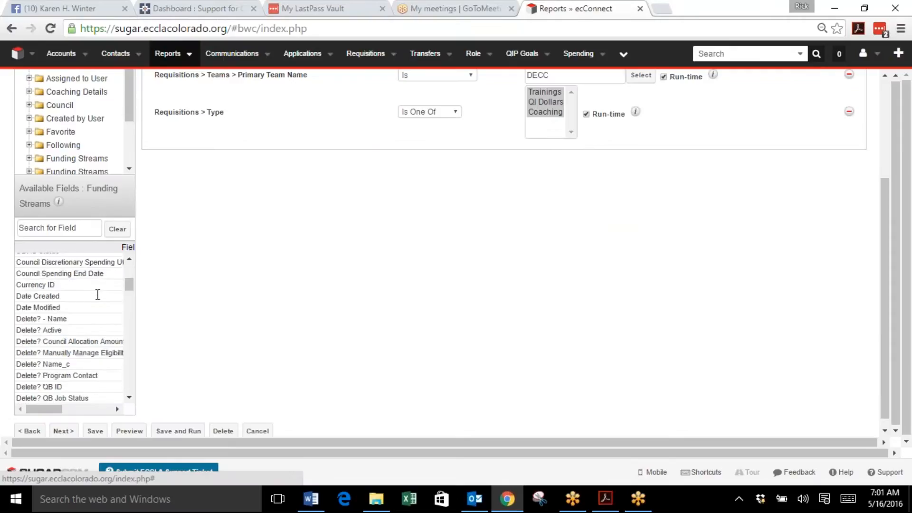
scroll(97, 294, "down", 2)
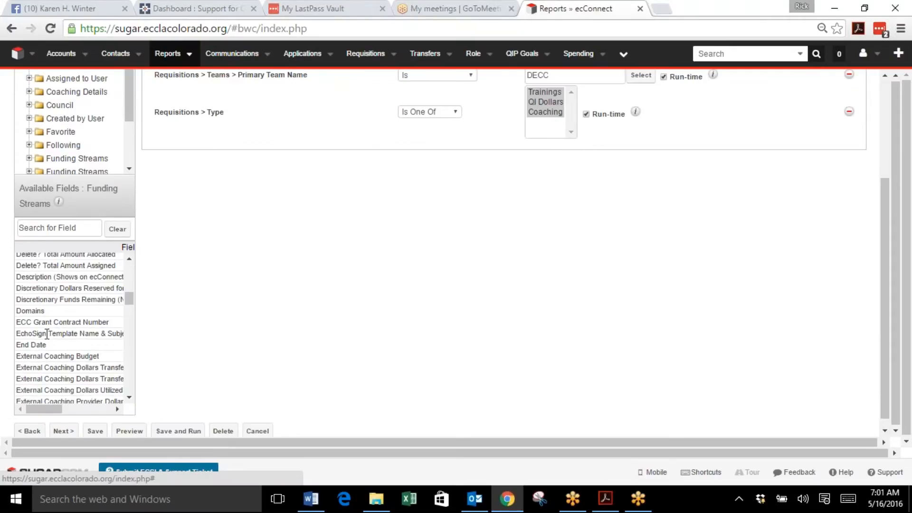
left_click(38, 347)
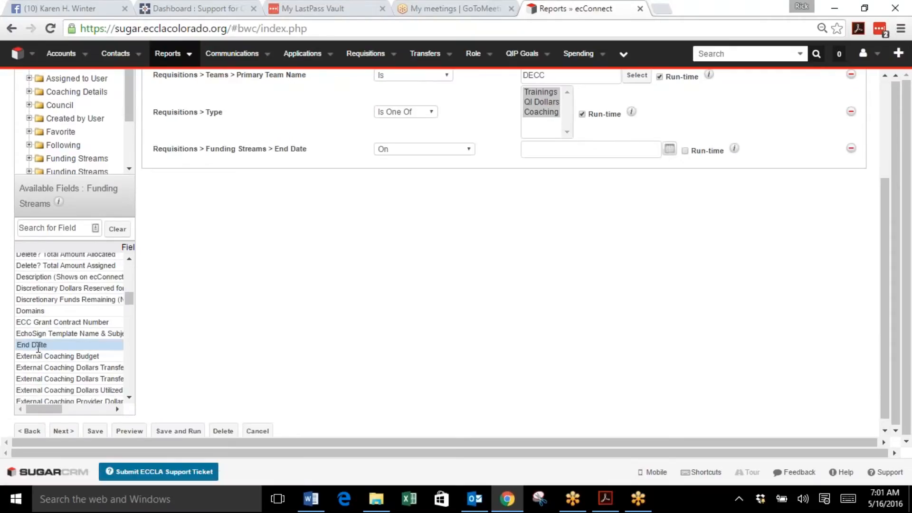
double_click(38, 345)
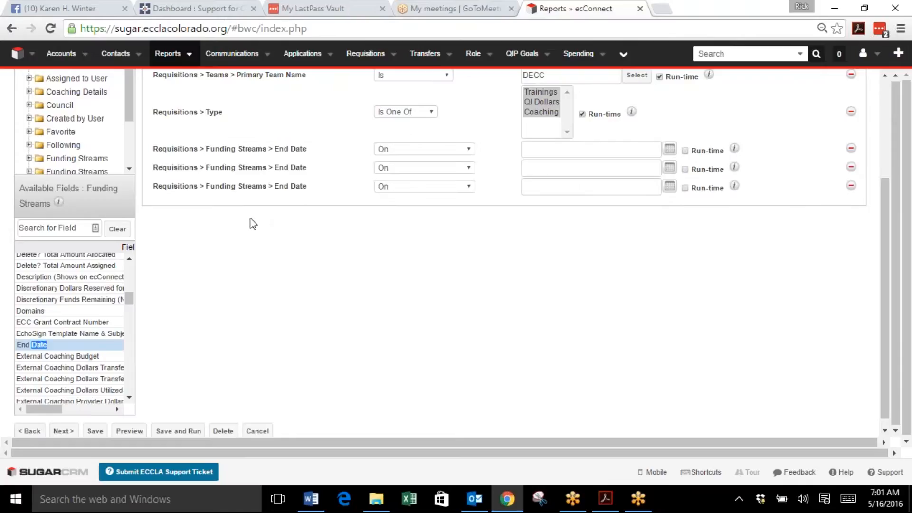
left_click(887, 29)
left_click(107, 200)
left_click(852, 168)
left_click(851, 167)
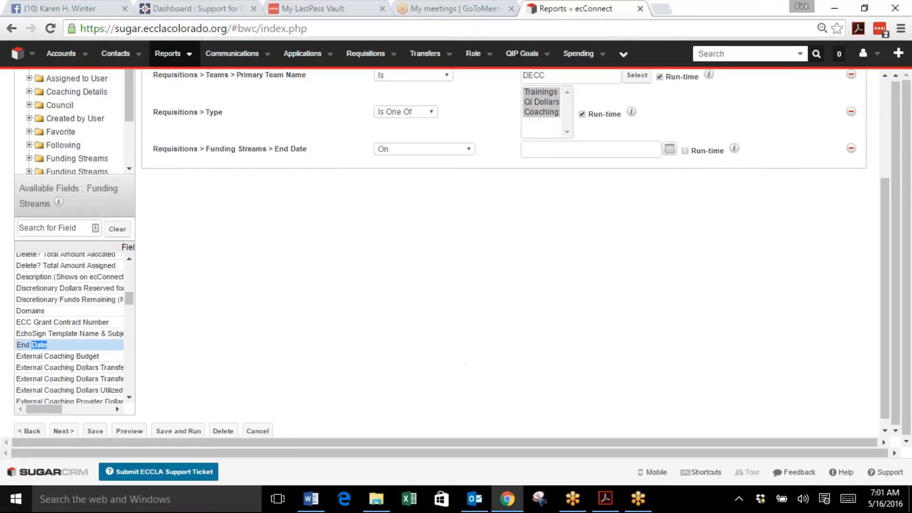
Step: In the instruction document, change Field to lowercase field in step 8
left_click(311, 499)
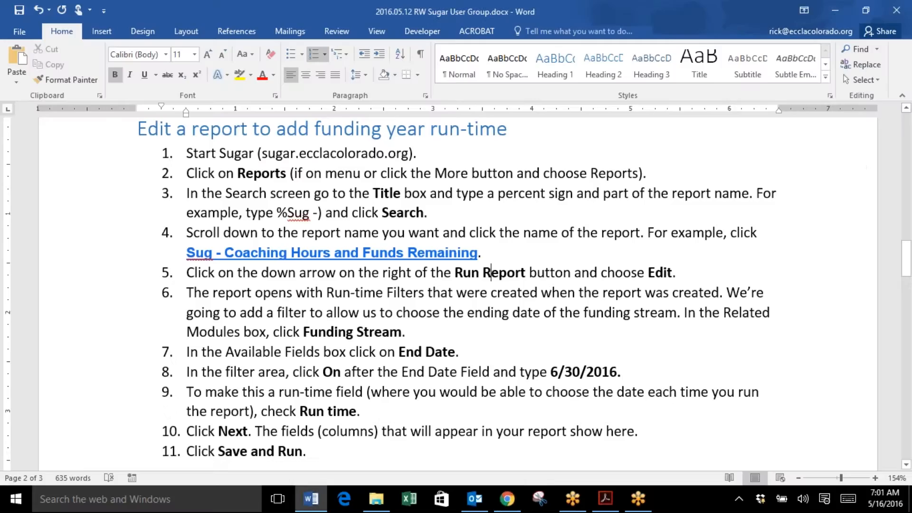
left_click(228, 371)
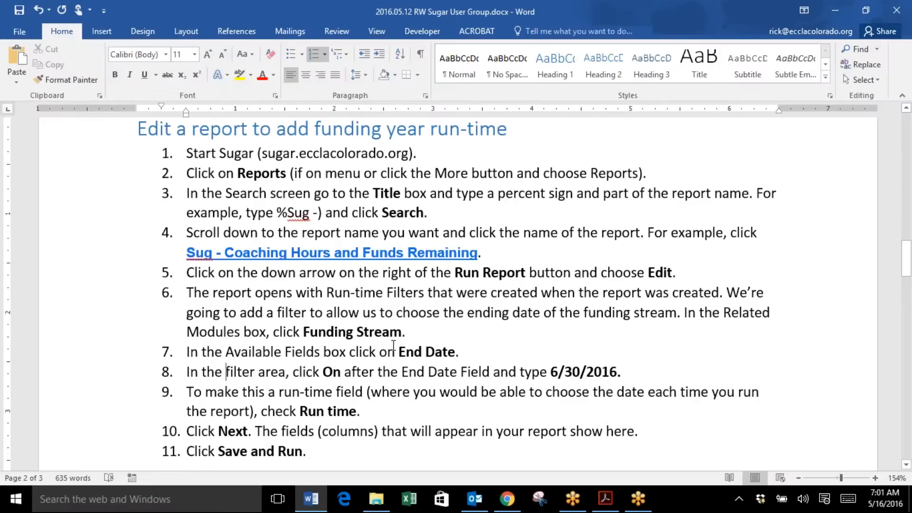
left_click_drag(406, 350, 455, 351)
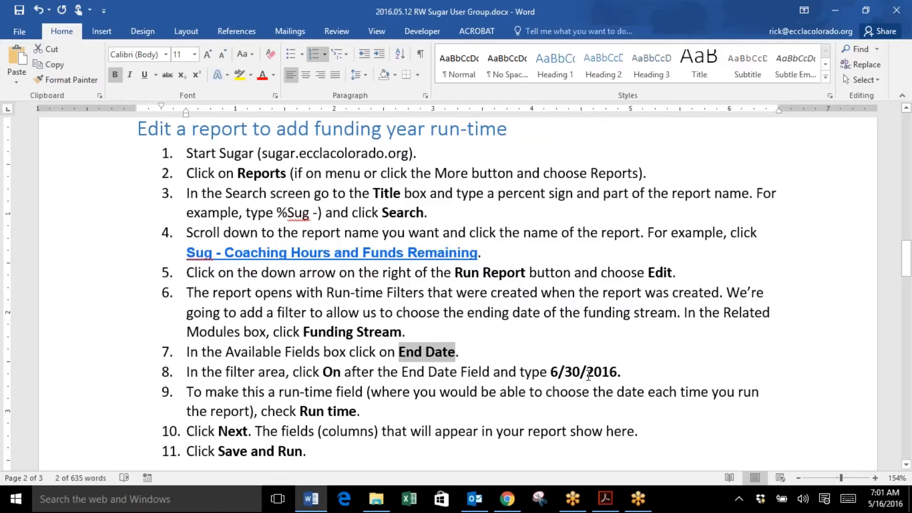
left_click_drag(467, 372, 462, 372)
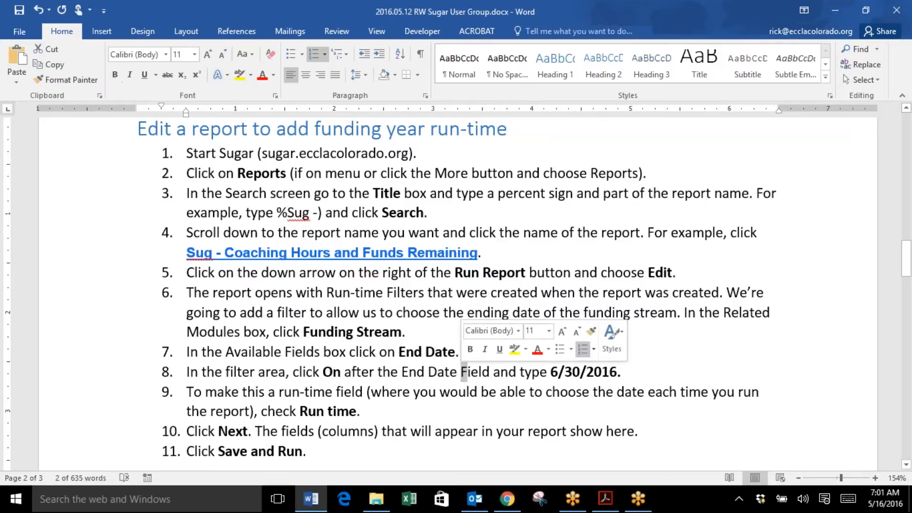
type("f")
Step: Set the Funding Streams End Date filter to On 6/30/2016 and mark it as Run-time
mouse_move(507, 504)
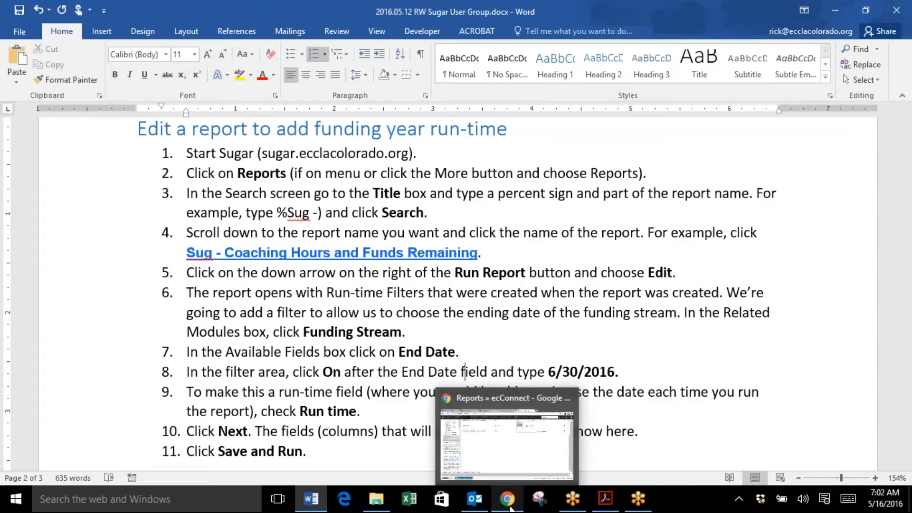
left_click(508, 507)
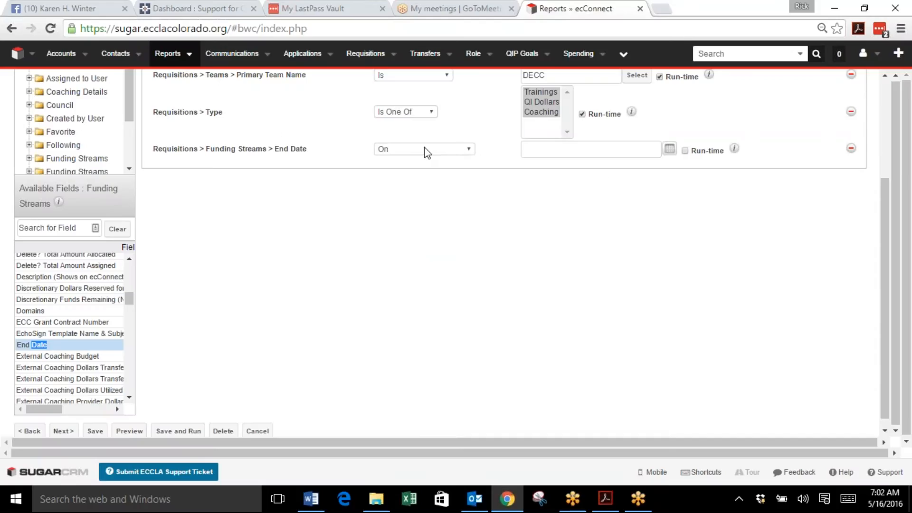
left_click(471, 152)
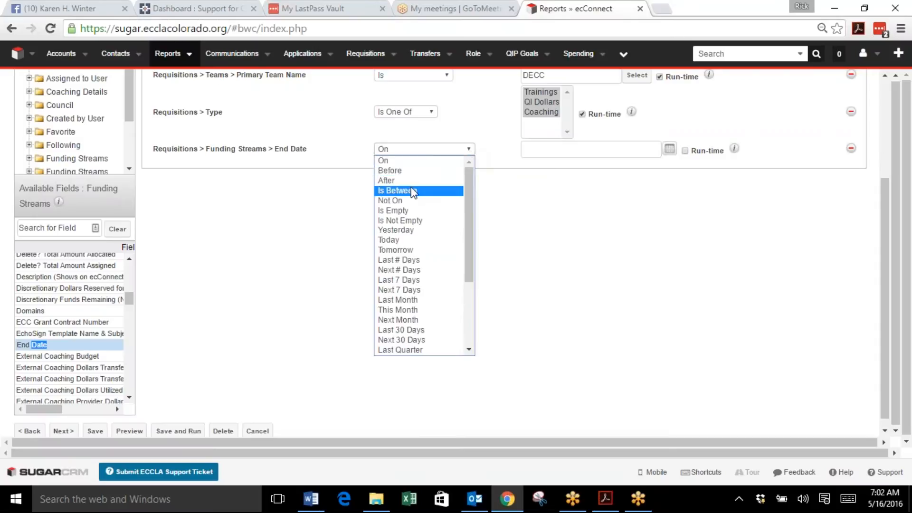
left_click(468, 150)
left_click(590, 149)
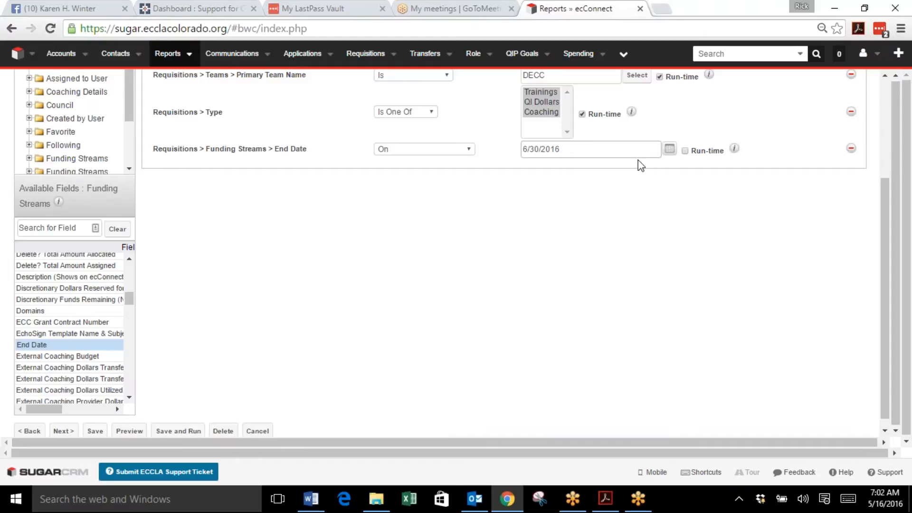
left_click(685, 150)
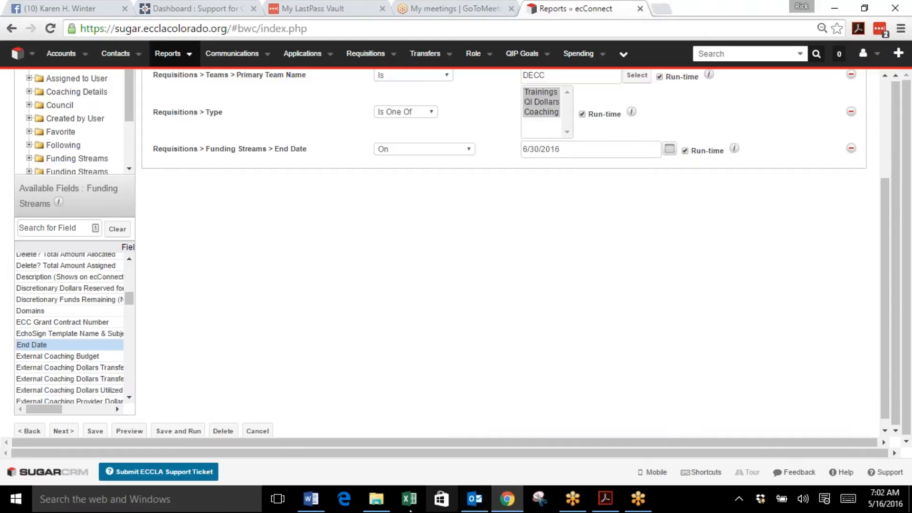
Step: Check the instruction document, then advance the report wizard to the Choose Display Columns step
left_click(312, 498)
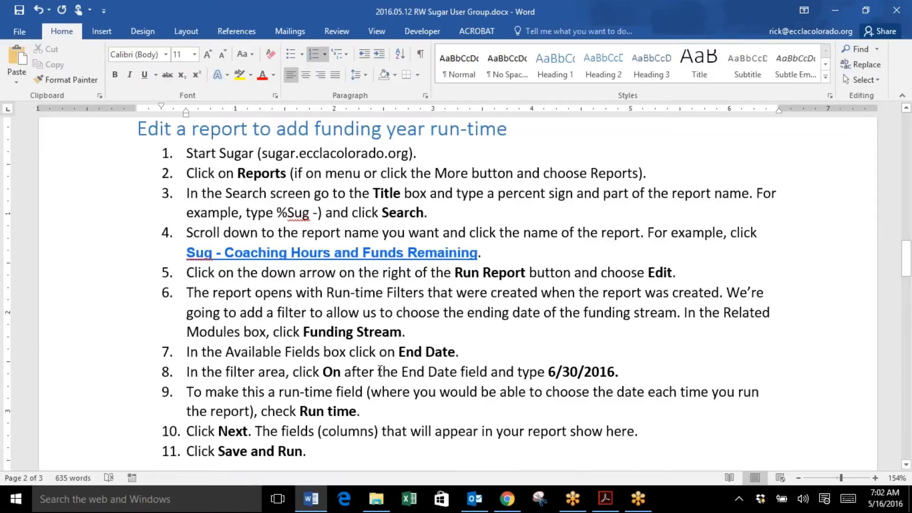
scroll(397, 350, "down", 2)
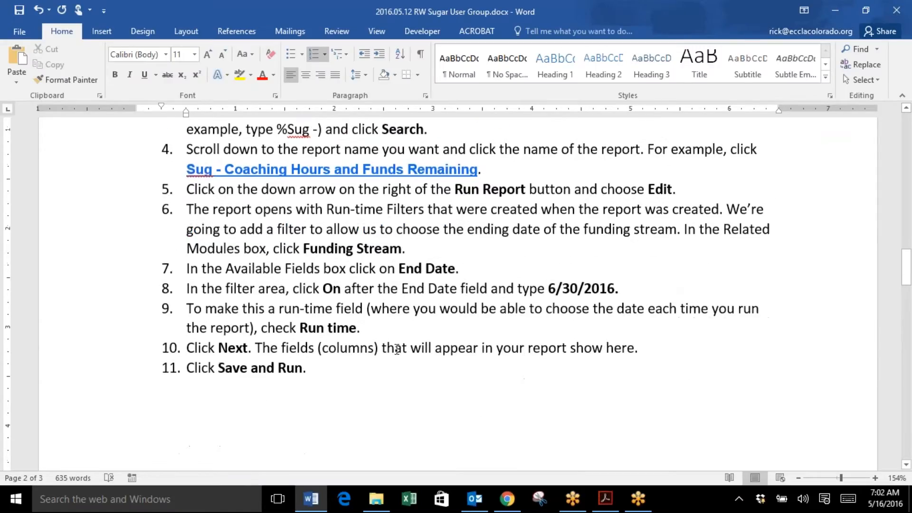
left_click(508, 500)
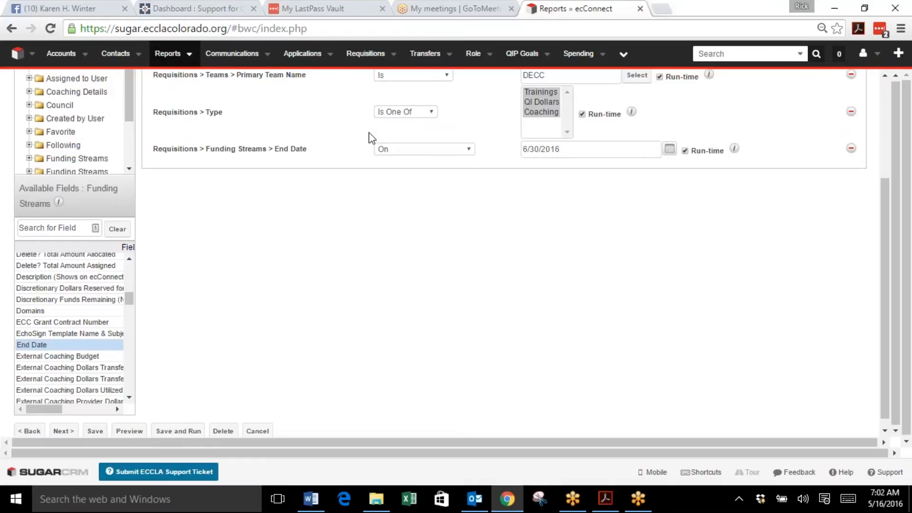
scroll(480, 220, "up", 3)
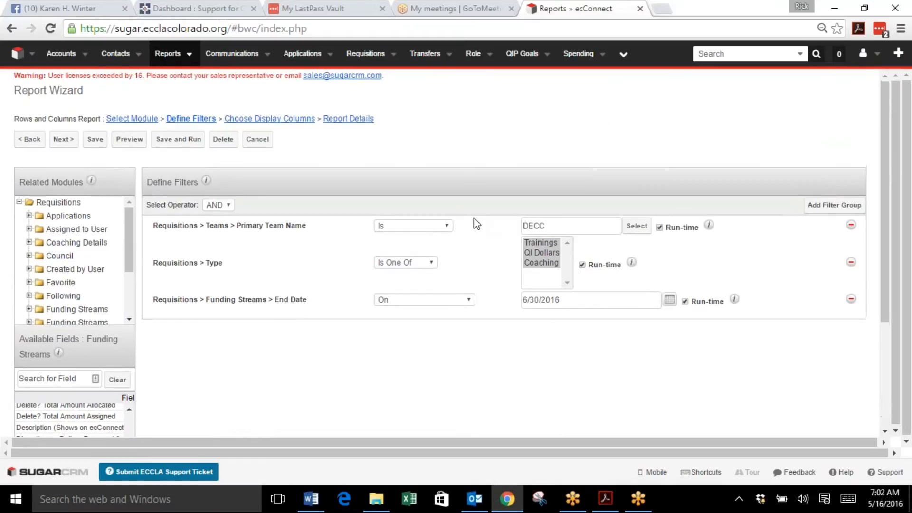
left_click(63, 139)
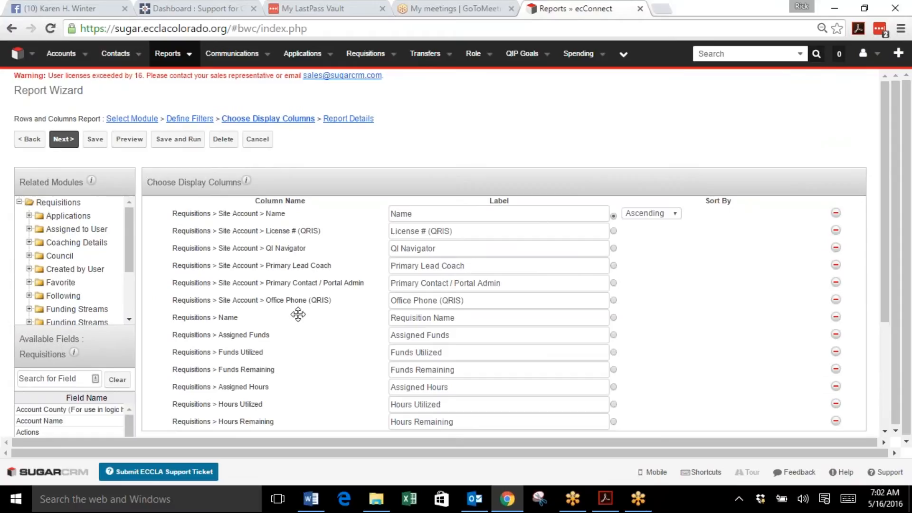
Step: Add the Funding Streams End Date field as a display column by searching the available fields for end
scroll(496, 242, "down", 1)
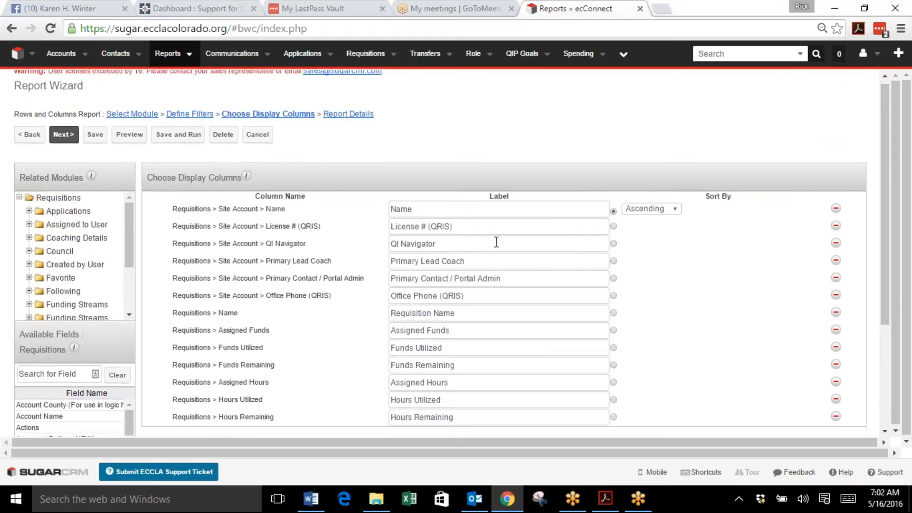
scroll(496, 242, "down", 4)
scroll(495, 243, "up", 5)
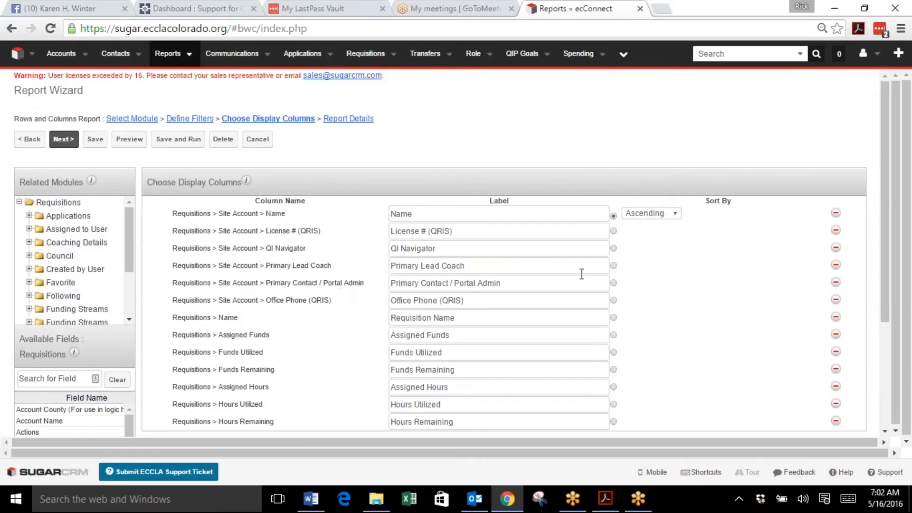
scroll(582, 273, "down", 4)
scroll(580, 272, "up", 4)
left_click_drag(128, 252, 129, 273)
left_click(64, 262)
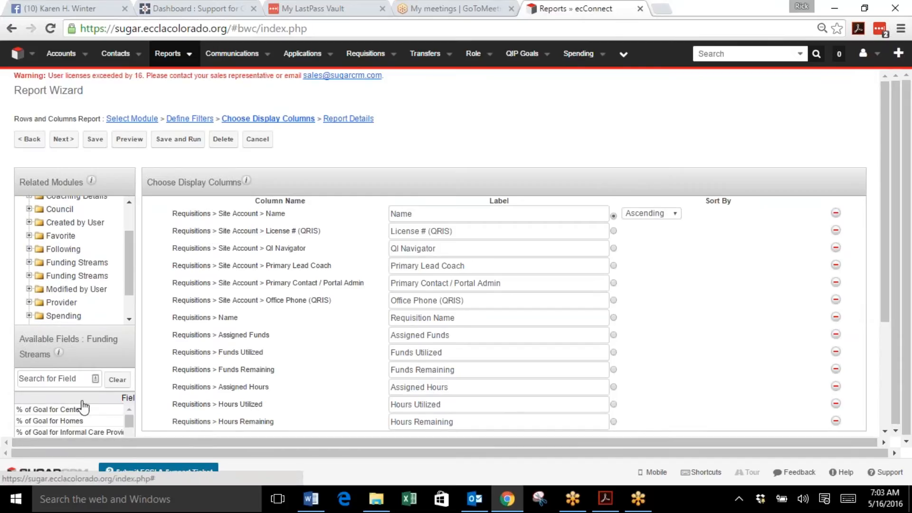
left_click(62, 373)
scroll(62, 373, "down", 1)
scroll(62, 373, "down", 1)
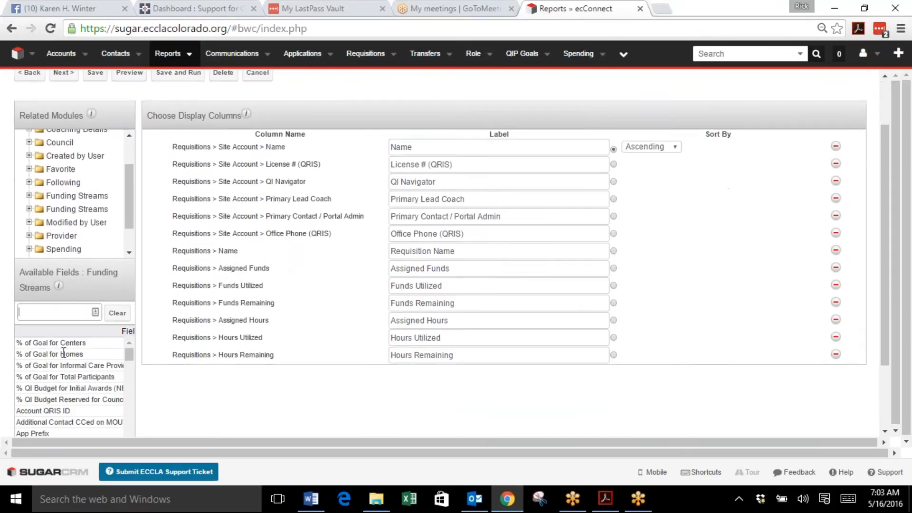
type("end")
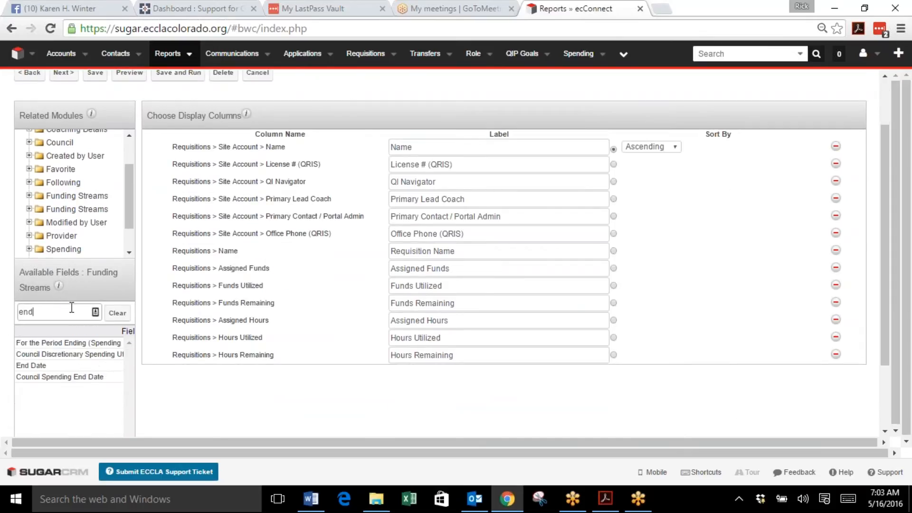
left_click(43, 367)
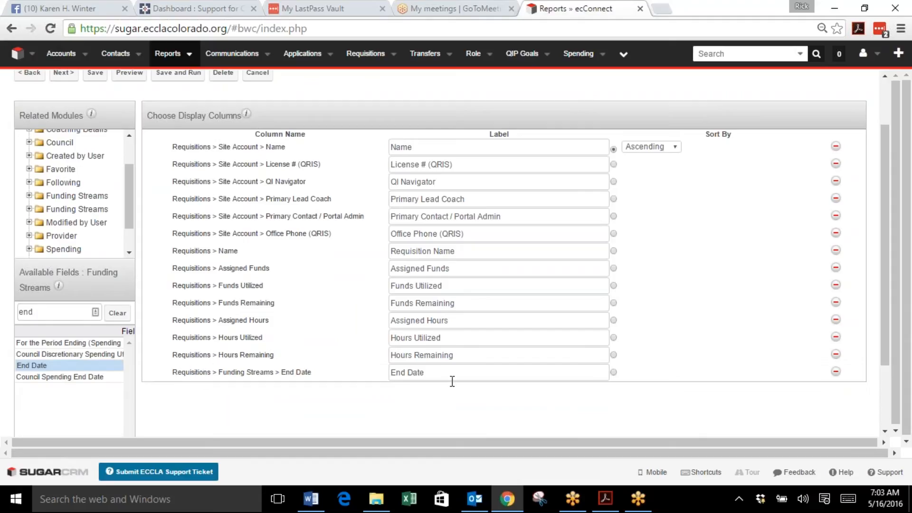
Step: Save and run the edited report
scroll(510, 299, "up", 2)
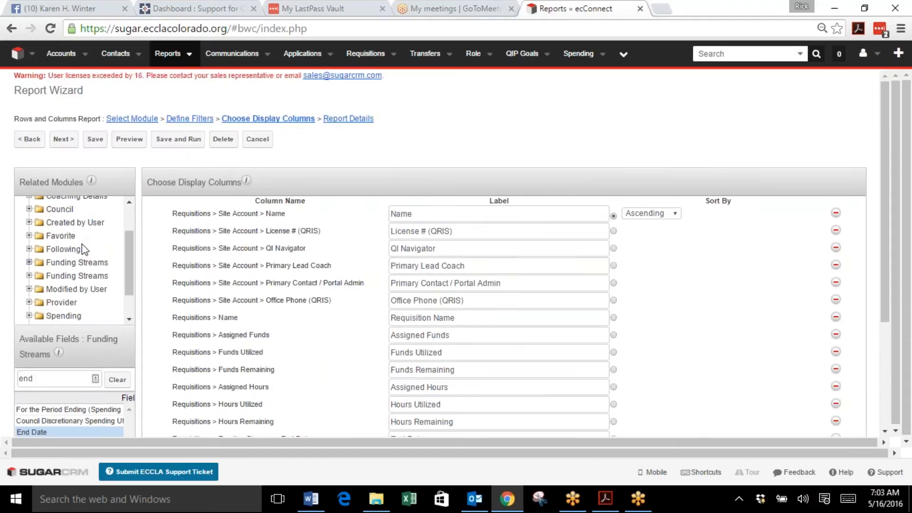
left_click(183, 141)
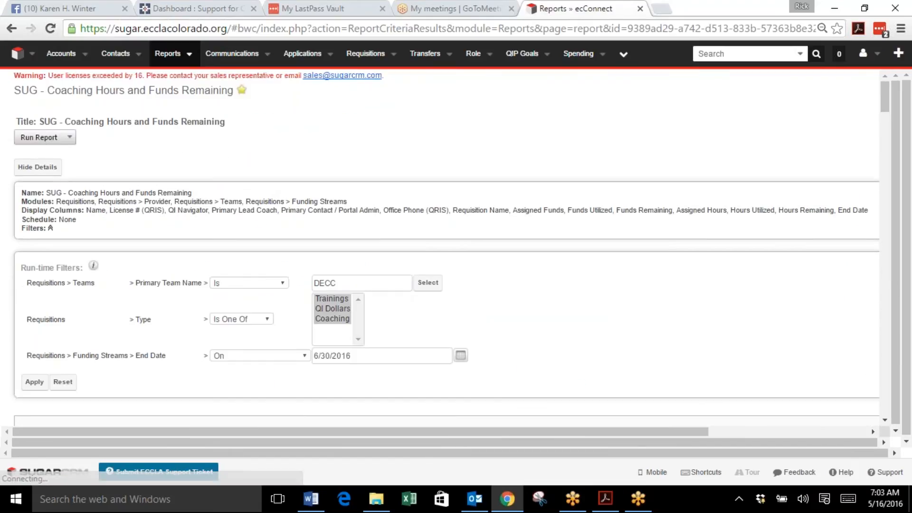
Step: Scroll through the report results to review the rows and End Date column
scroll(517, 306, "down", 5)
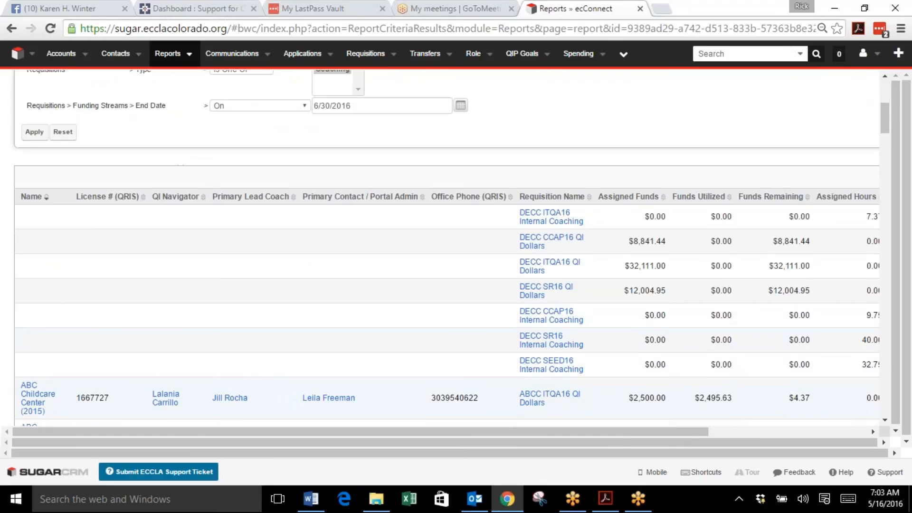
left_click_drag(454, 430, 700, 433)
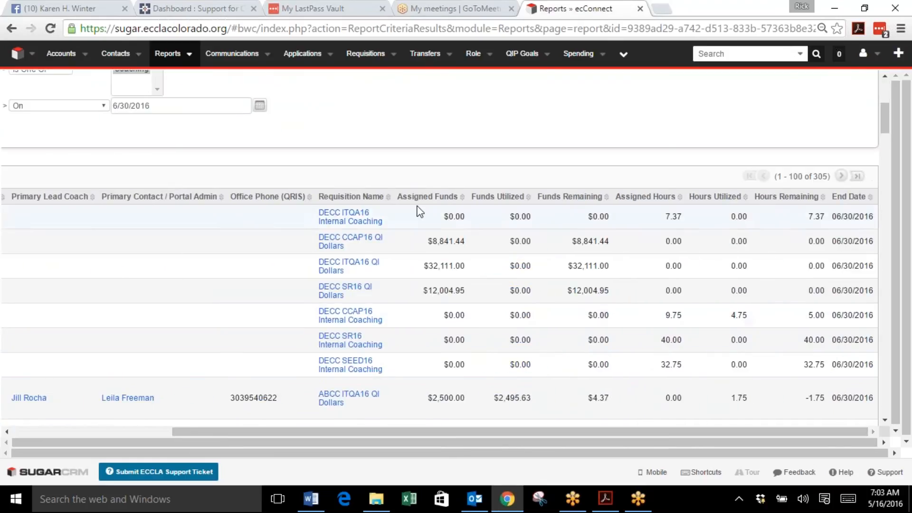
scroll(780, 308, "down", 10)
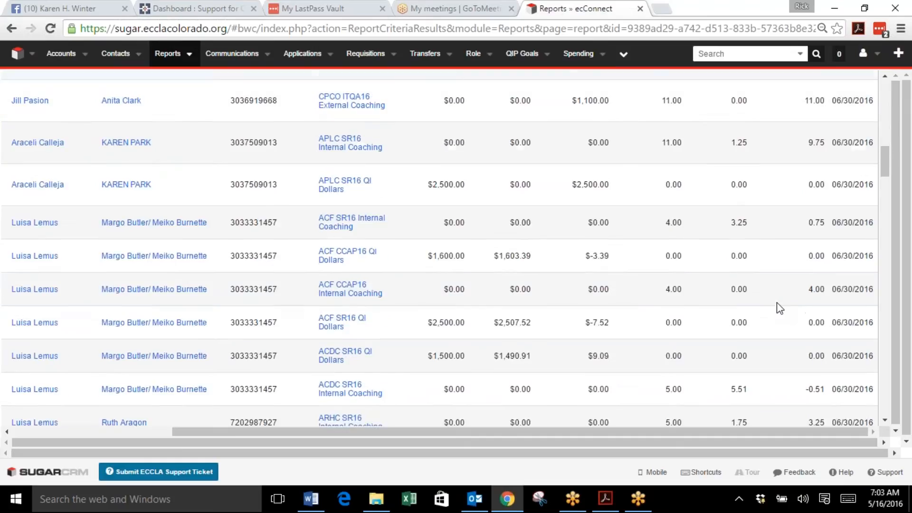
scroll(780, 308, "down", 10)
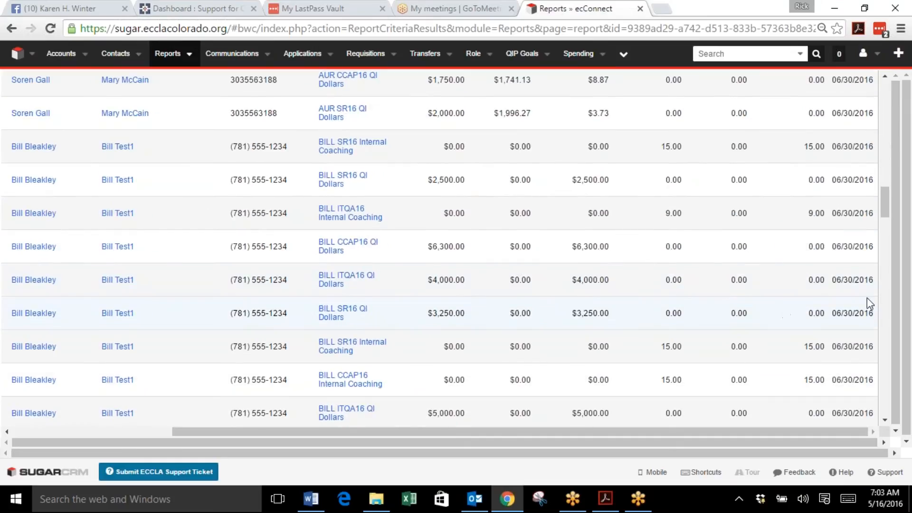
scroll(863, 279, "up", 1)
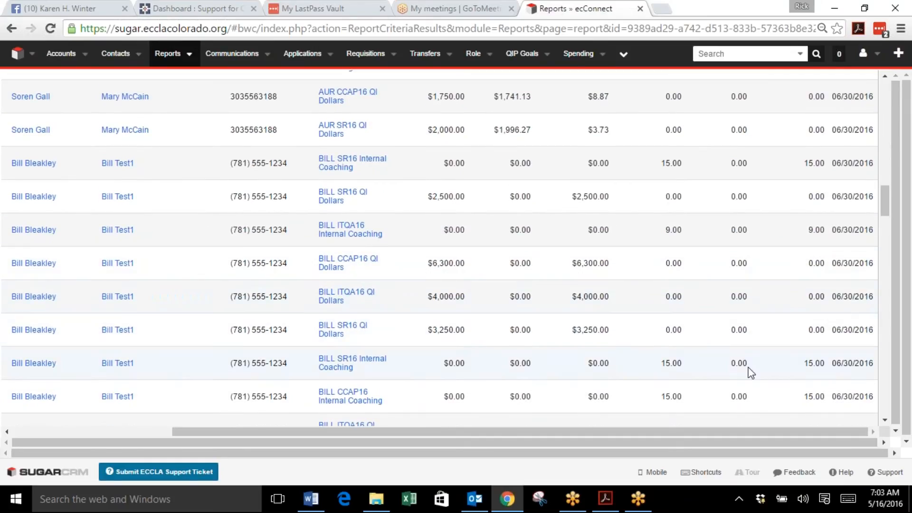
scroll(773, 352, "down", 12)
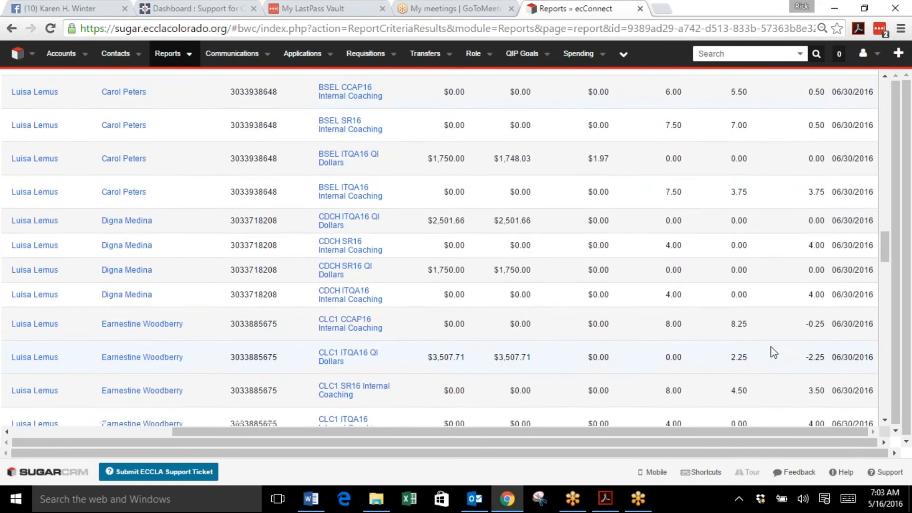
scroll(773, 351, "down", 5)
scroll(773, 352, "up", 9)
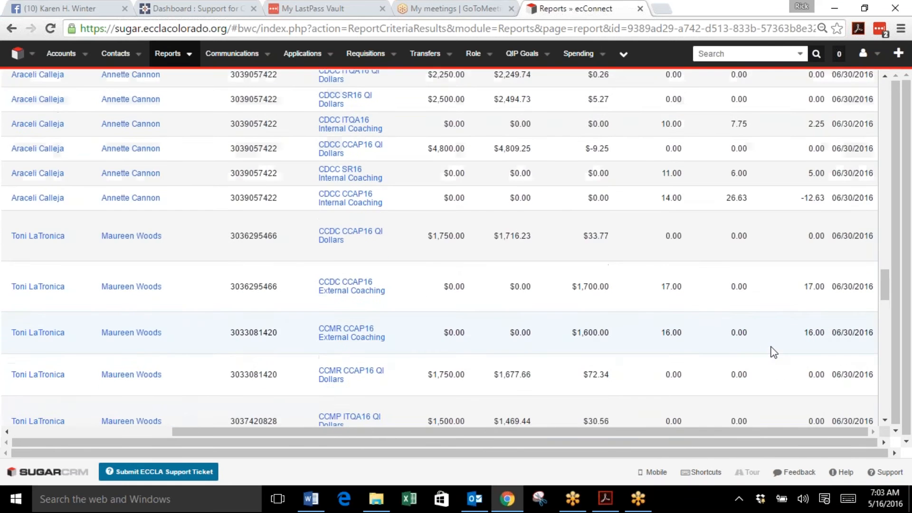
scroll(424, 325, "up", 10)
scroll(426, 323, "up", 15)
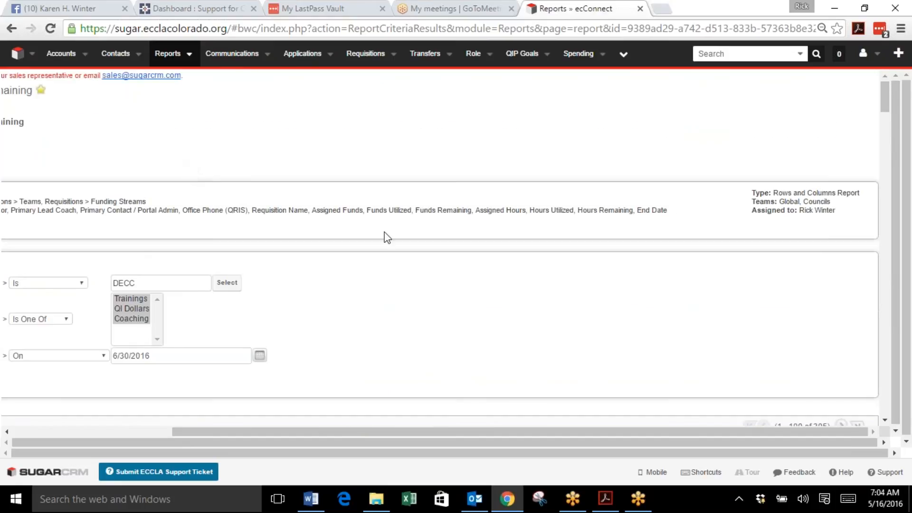
Step: Change the run-time End Date filter to 6/30/2017 and apply it
left_click_drag(307, 432, 165, 412)
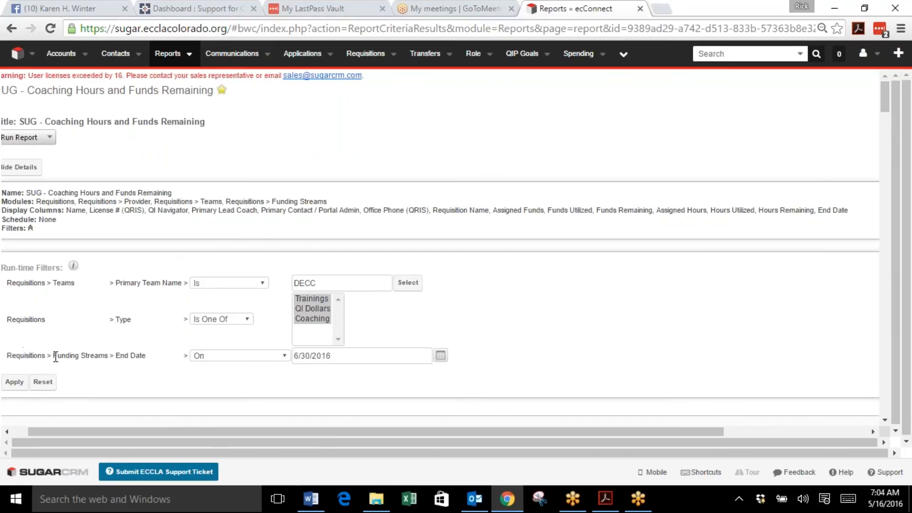
left_click(343, 361)
type("7")
left_click(15, 382)
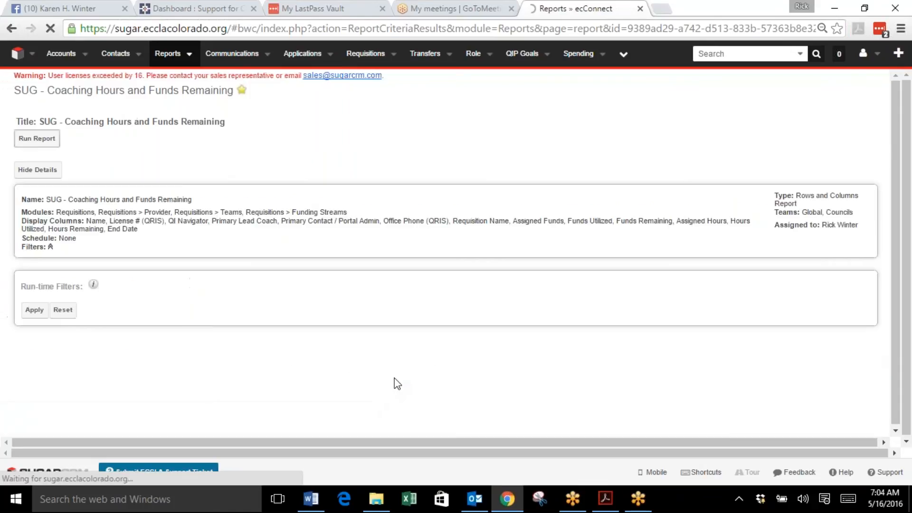
Step: Scroll through the refreshed report results for the new end date
scroll(397, 380, "down", 6)
scroll(447, 285, "down", 1)
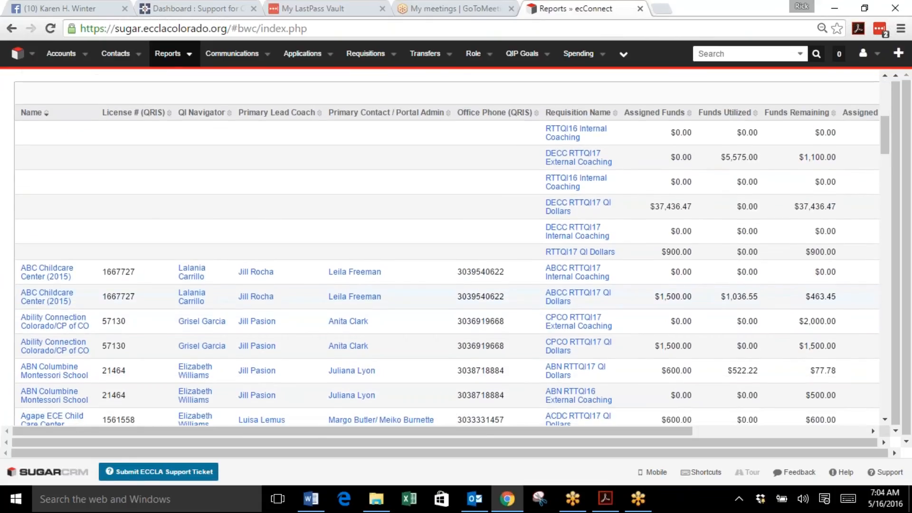
left_click_drag(662, 431, 686, 437)
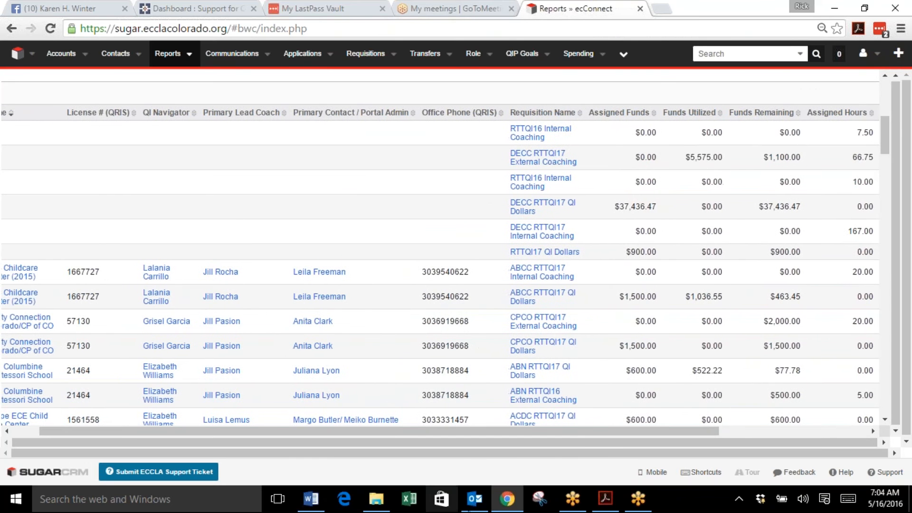
Step: Switch to the instruction document and review its numbered steps
left_click(311, 499)
scroll(431, 352, "up", 3)
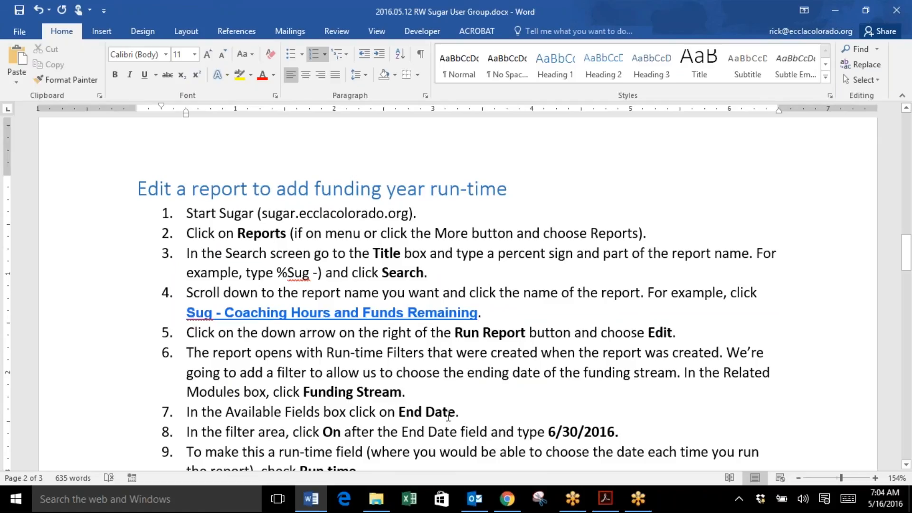
scroll(273, 327, "down", 3)
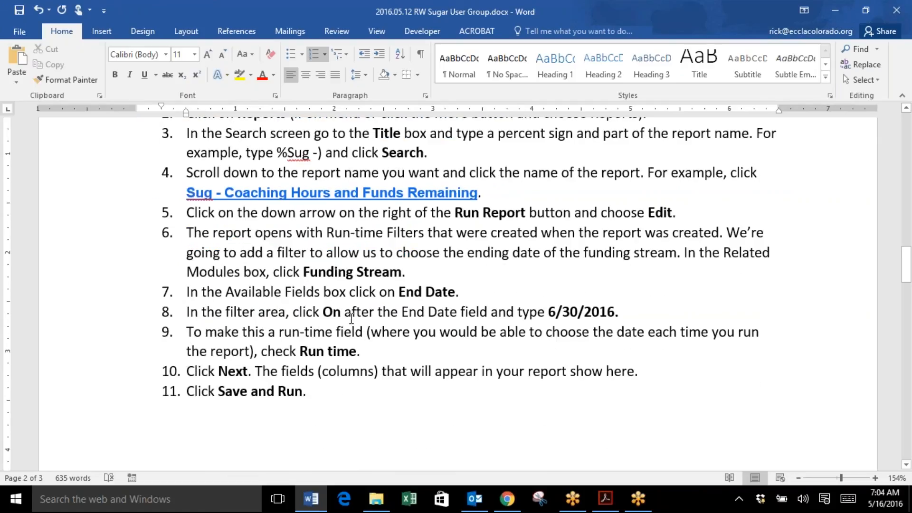